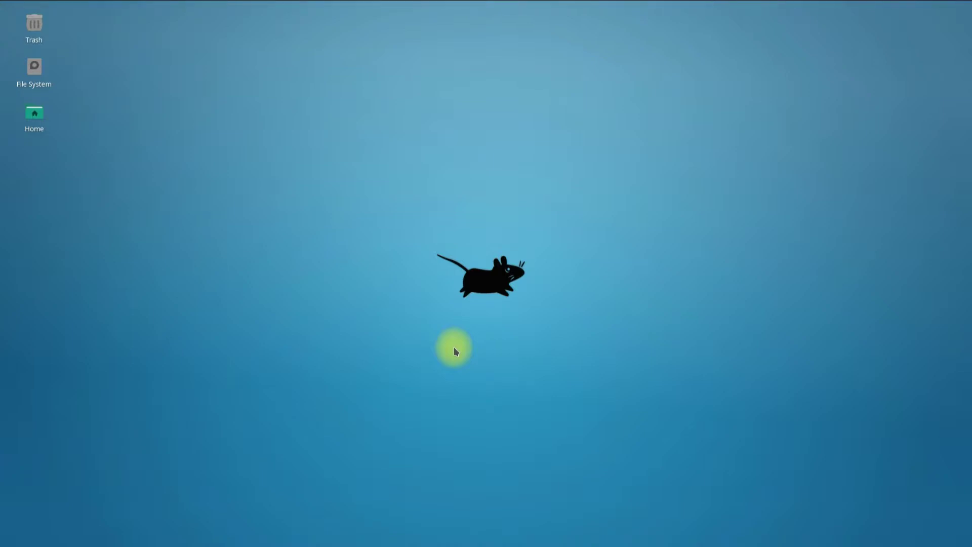
- Open a terminal and refresh all pacman package databases with sudo pacman -Syy
{"action": "key", "text": "ctrl+alt+t"}
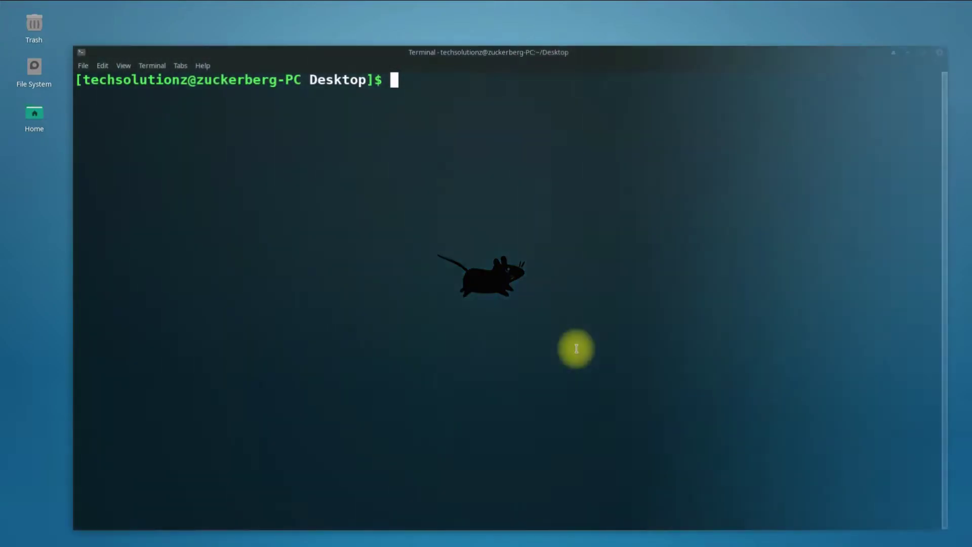
{"action": "type", "text": "sudo "}
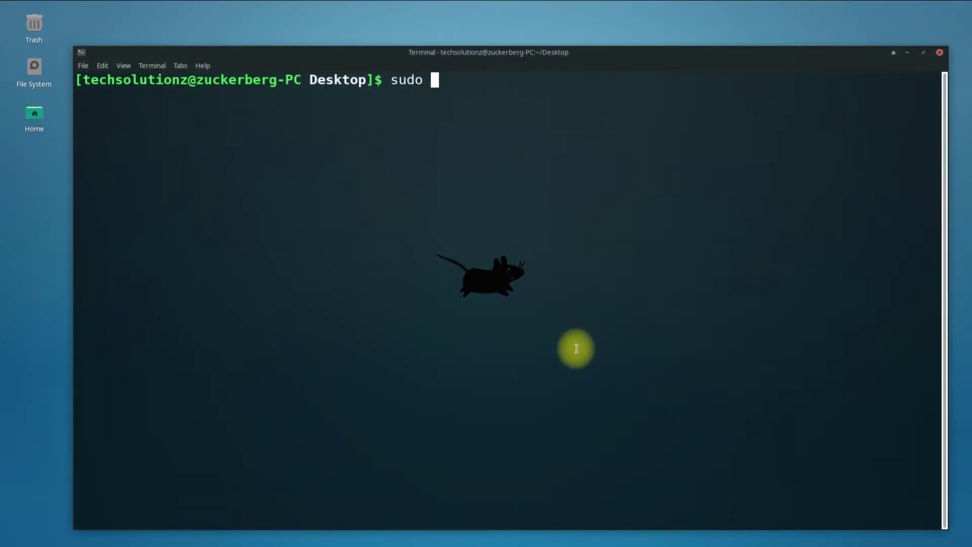
{"action": "type", "text": "paceman"}
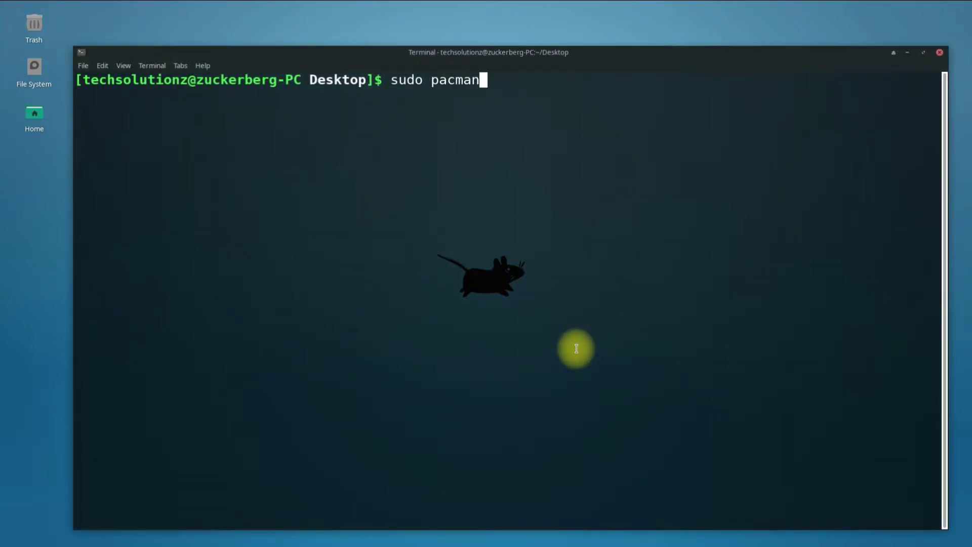
{"action": "type", "text": " -Syy"}
{"action": "key", "text": "Return"}
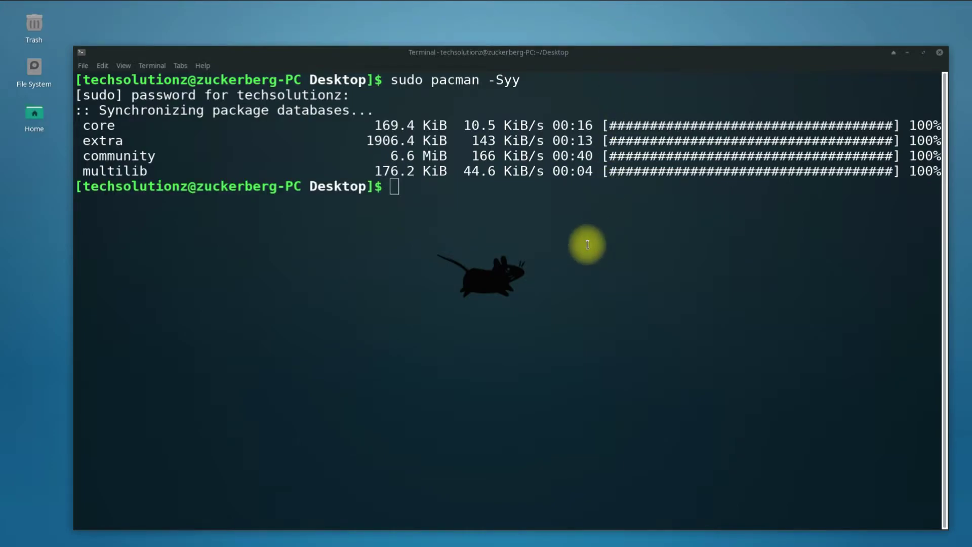
{"action": "type", "text": "s"}
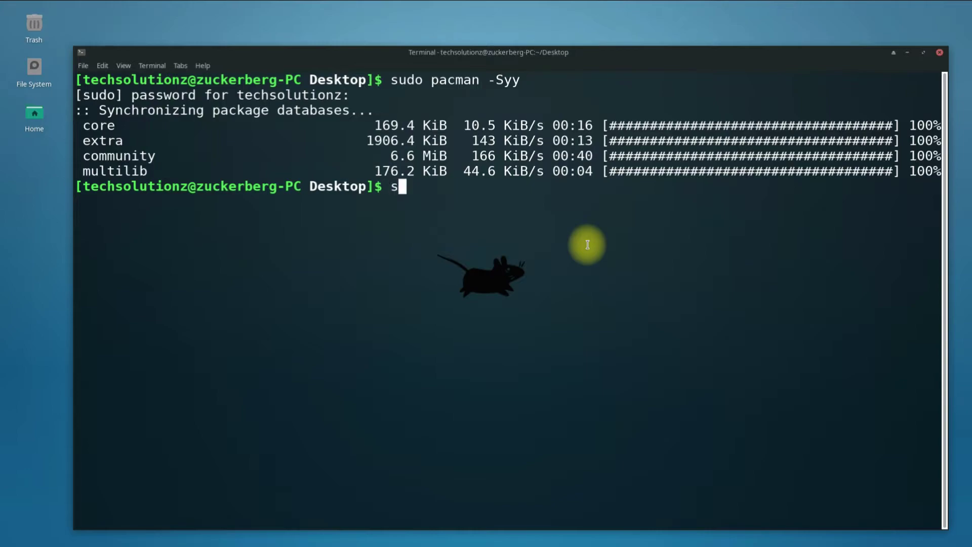
{"action": "type", "text": "udo pac"}
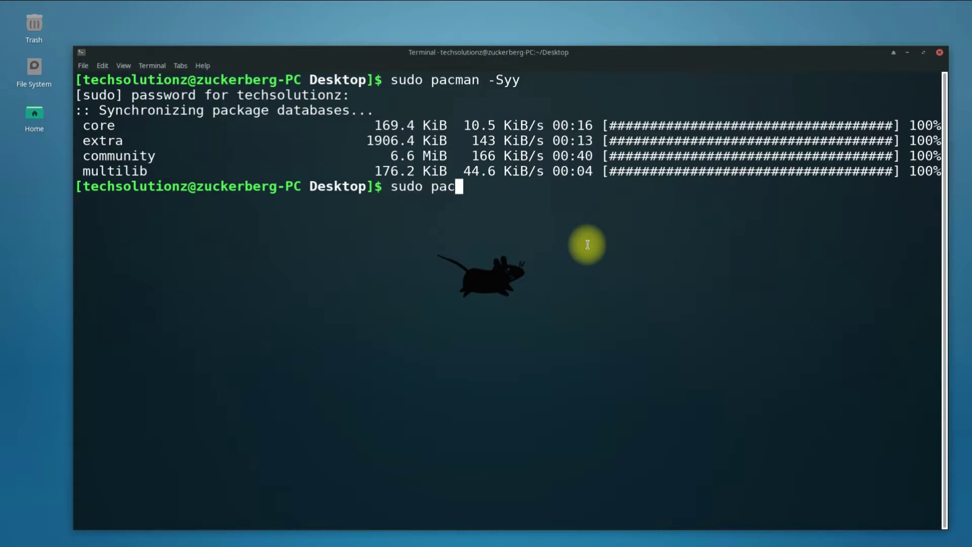
{"action": "type", "text": "man -S do"}
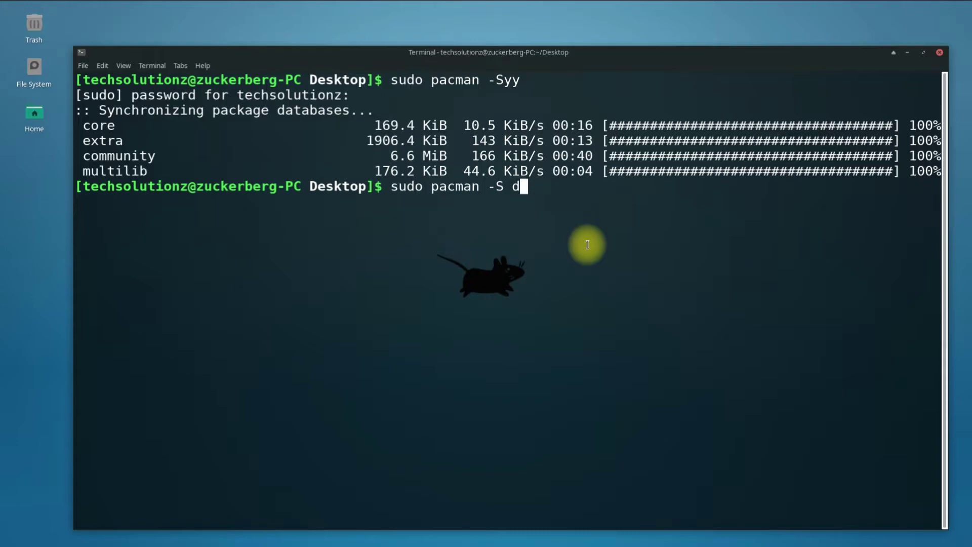
{"action": "type", "text": "cke"}
{"action": "type", "text": "r"}
- Install the docker package via sudo pacman -S docker, confirming the Proceed prompt
{"action": "key", "text": "Return"}
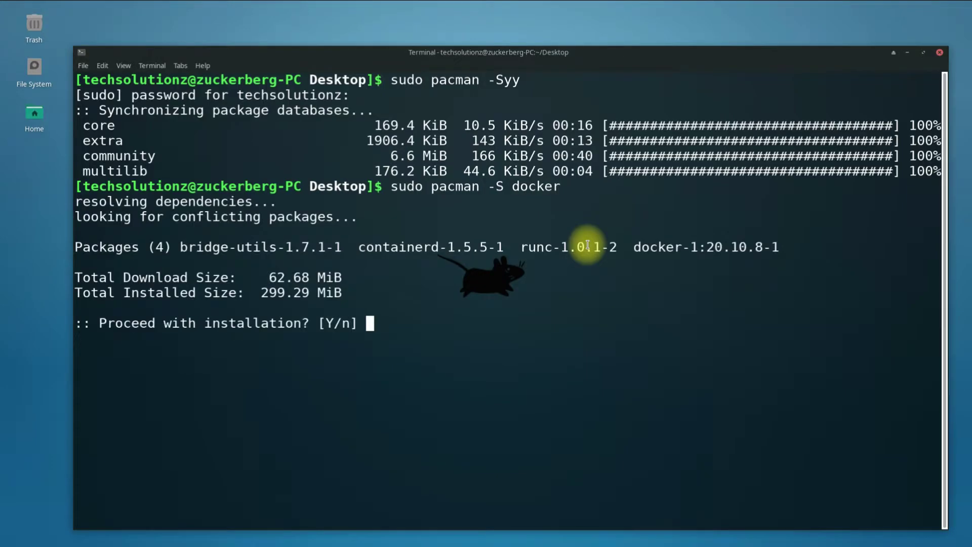
{"action": "type", "text": "Y"}
{"action": "key", "text": "Return"}
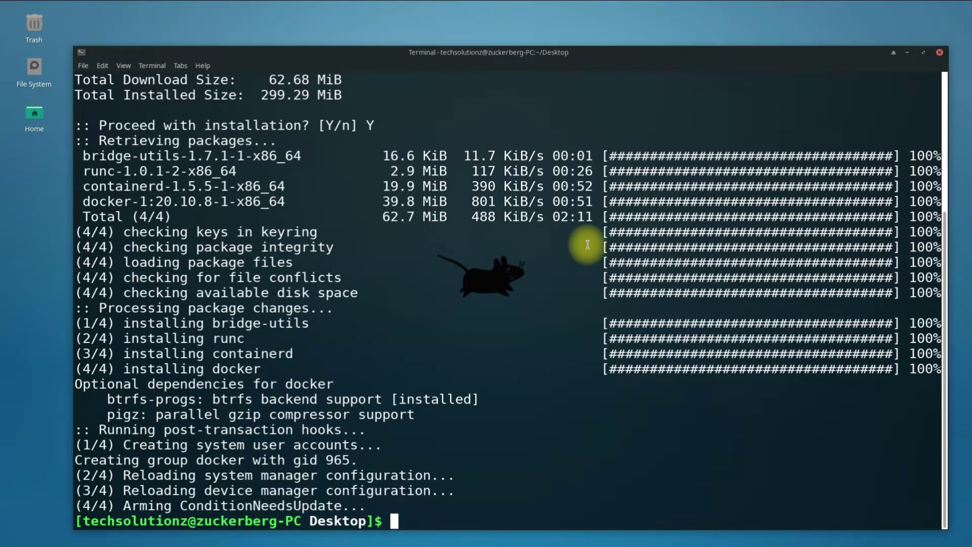
{"action": "type", "text": "c"}
{"action": "type", "text": "lear"}
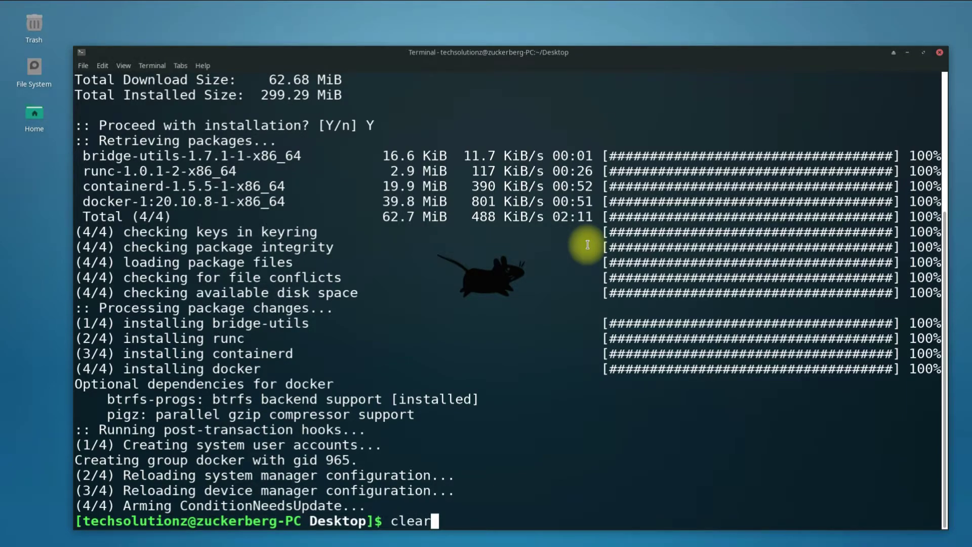
- Clear the screen and run sudo systemctl start docker.service, fixing the service-name typo
{"action": "key", "text": "Return"}
{"action": "type", "text": "sudo "}
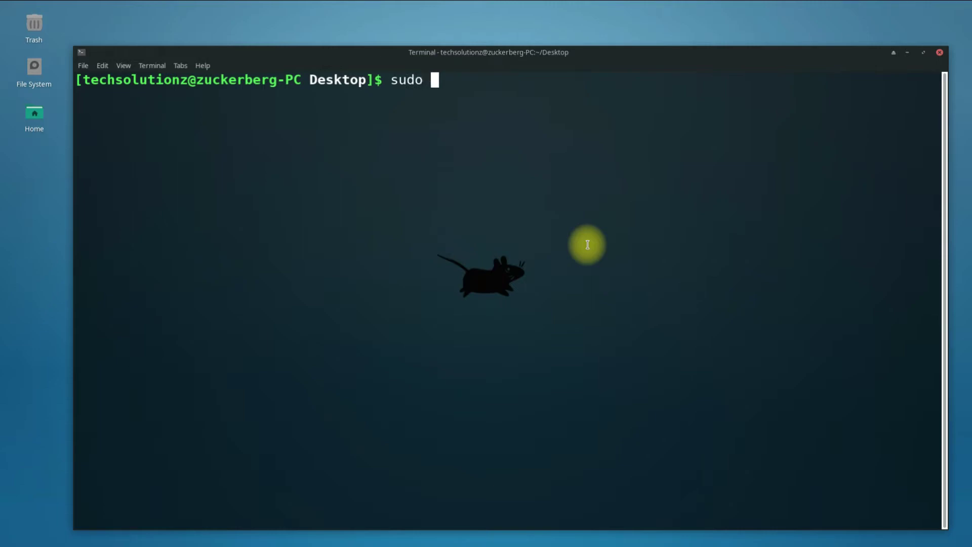
{"action": "type", "text": "systemc"}
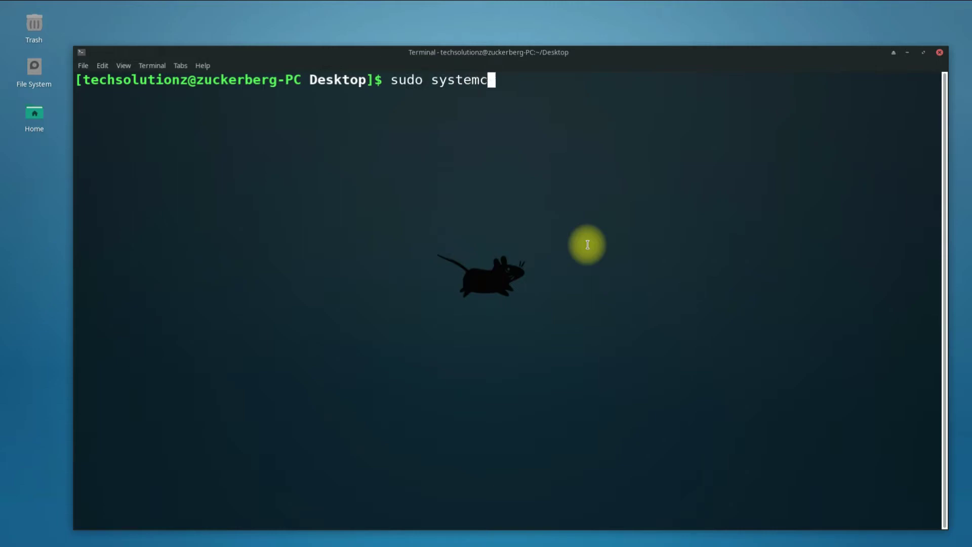
{"action": "type", "text": "tl s"}
{"action": "type", "text": "tart d"}
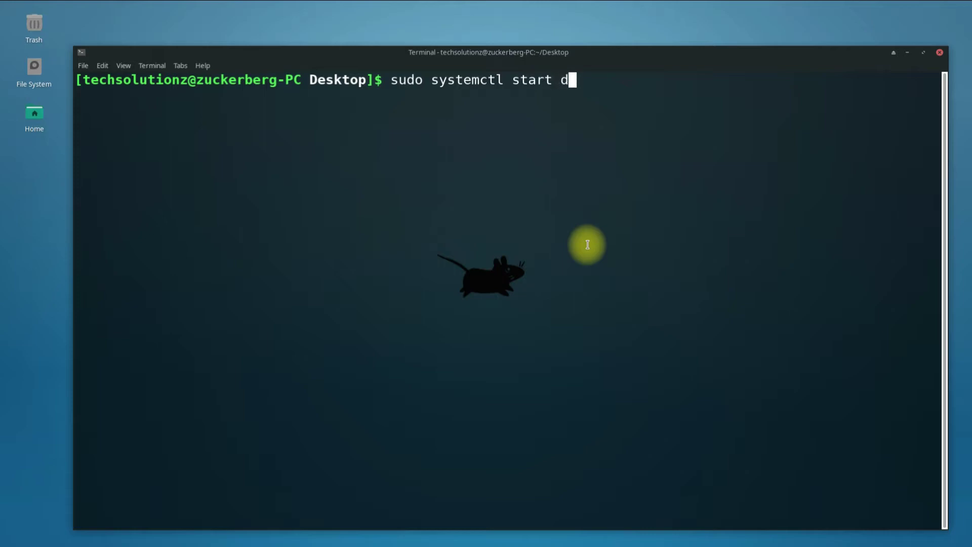
{"action": "type", "text": "ocker.servo"}
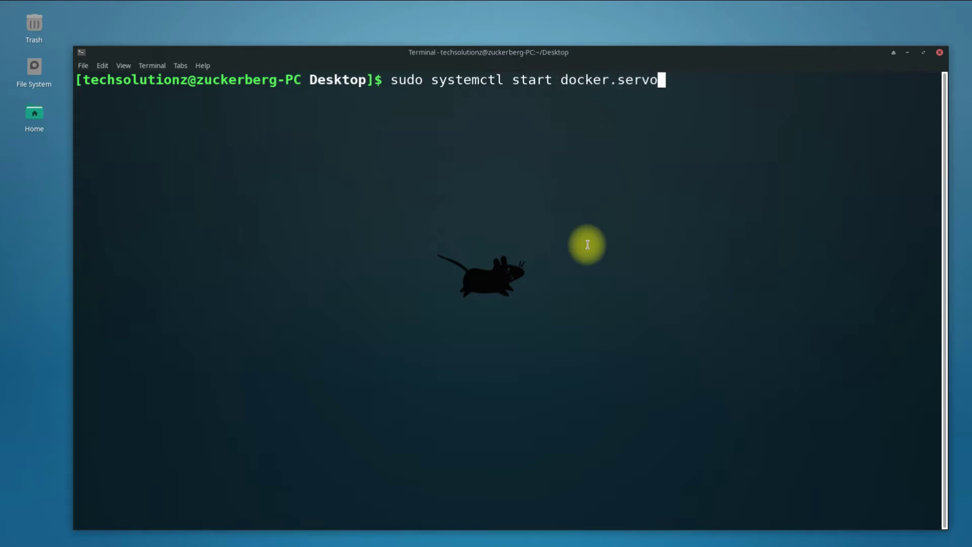
{"action": "key", "text": "BackSpace"}
{"action": "type", "text": "ice"}
{"action": "key", "text": "Return"}
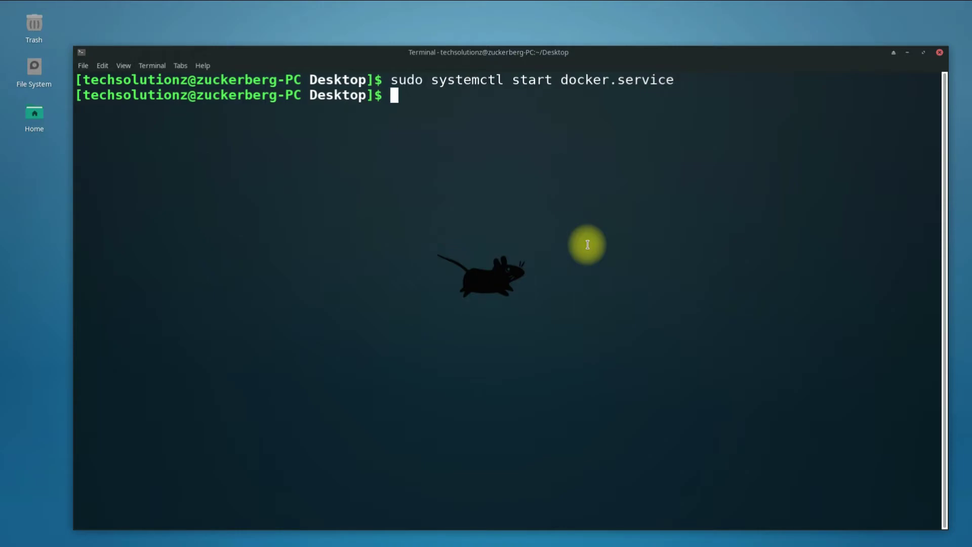
{"action": "type", "text": "c"}
{"action": "type", "text": "lear"}
- Clear the screen and add the current user to the docker group with usermod -aG
{"action": "key", "text": "Return"}
{"action": "type", "text": "sy"}
{"action": "key", "text": "BackSpace"}
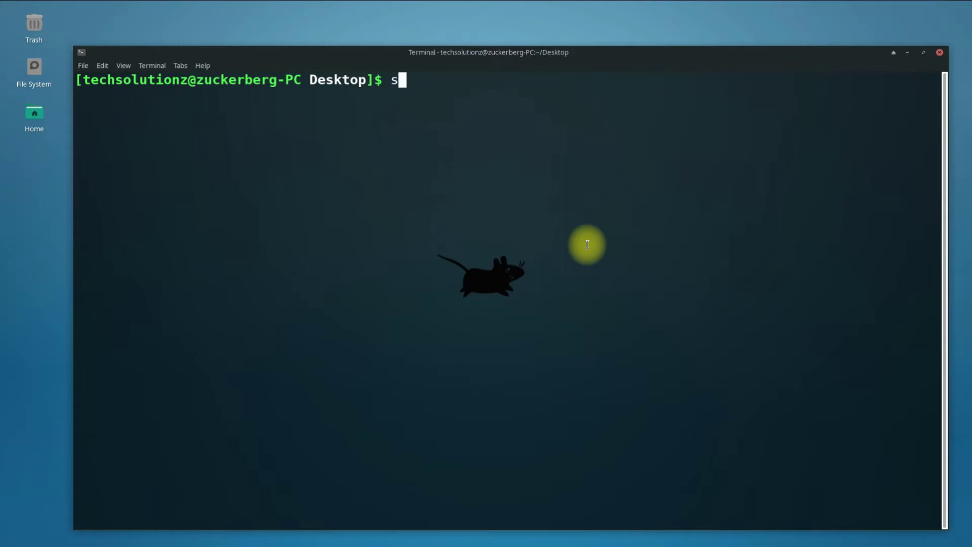
{"action": "type", "text": "udo us"}
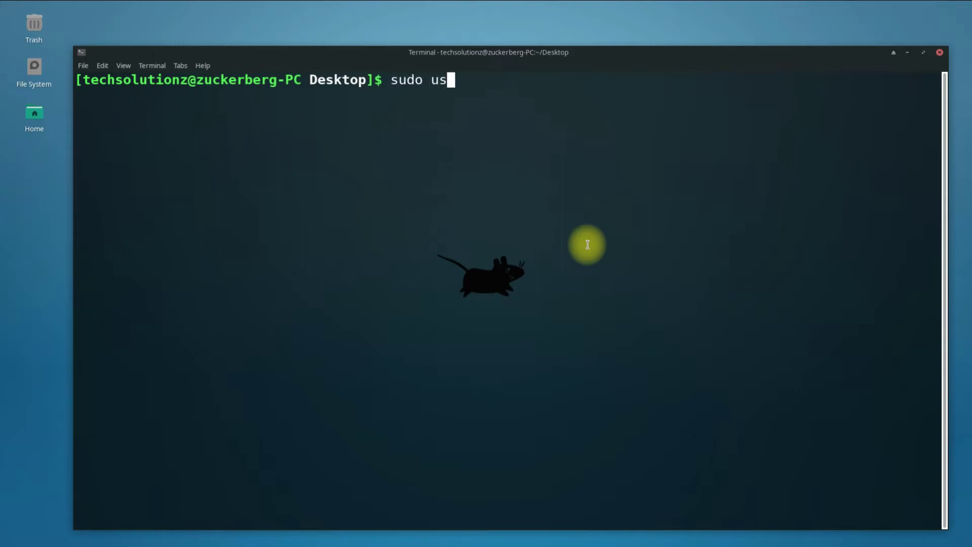
{"action": "type", "text": "ermod "}
{"action": "type", "text": "-aG doc"}
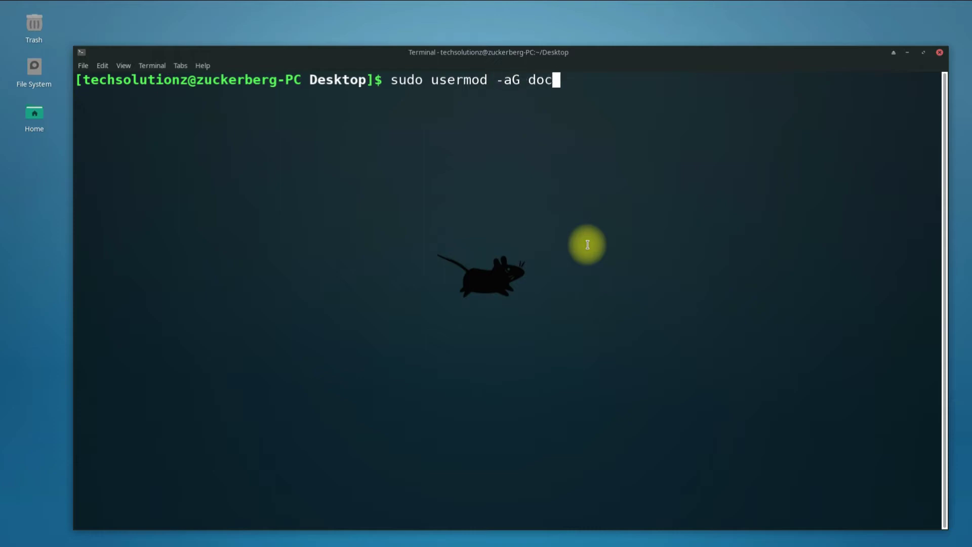
{"action": "type", "text": "ker"}
{"action": "type", "text": " $"}
{"action": "type", "text": "USER"}
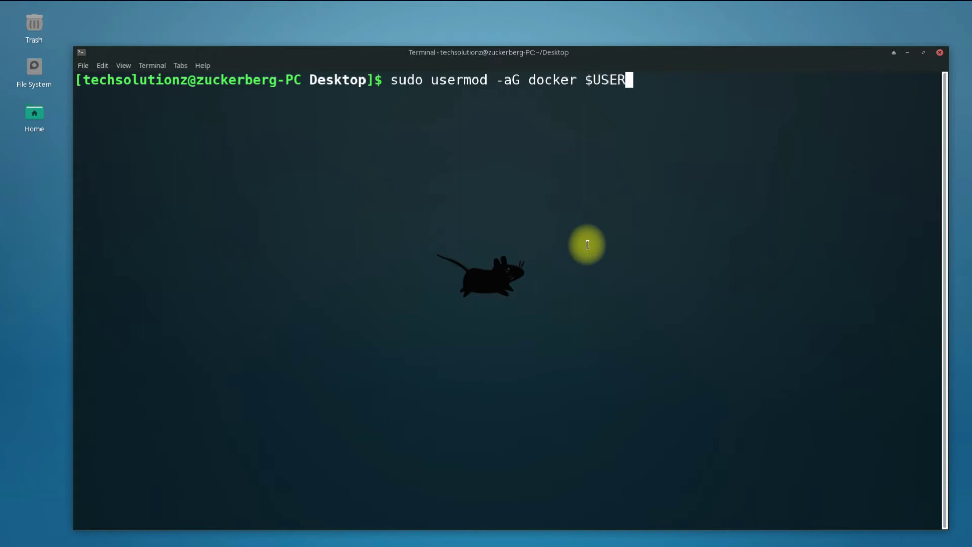
{"action": "key", "text": "Return"}
{"action": "type", "text": "ex"}
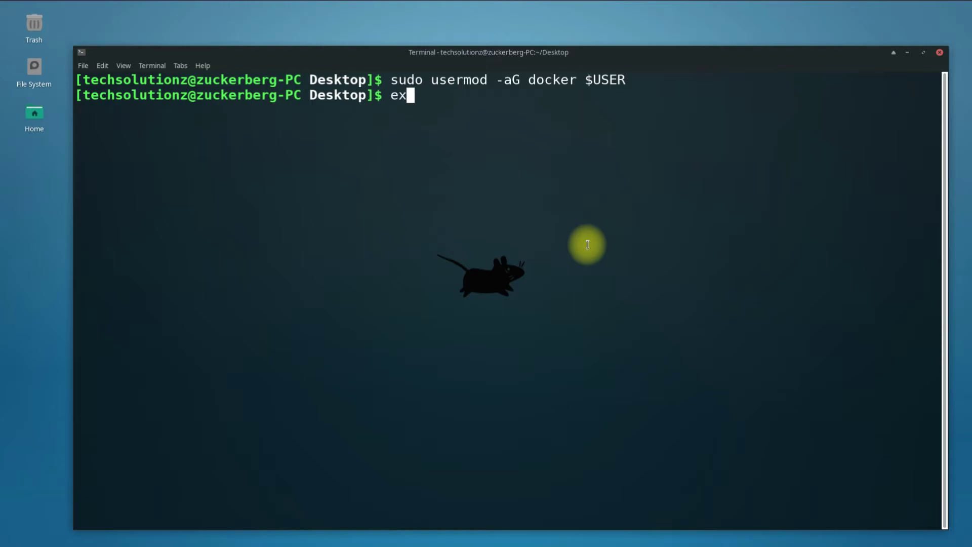
{"action": "type", "text": "it"}
- Exit the session, run docker run hello-world, and highlight its success line
{"action": "key", "text": "Return"}
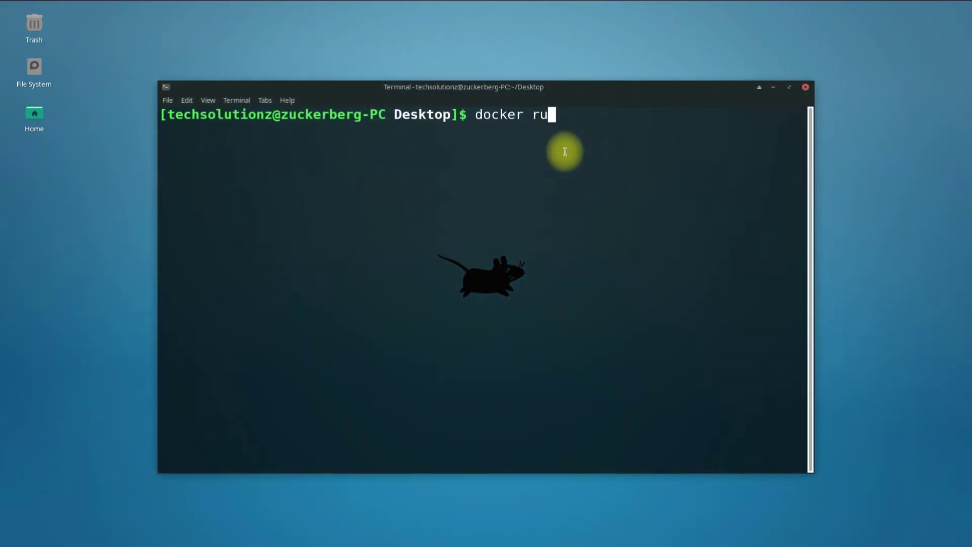
{"action": "type", "text": "n hell"}
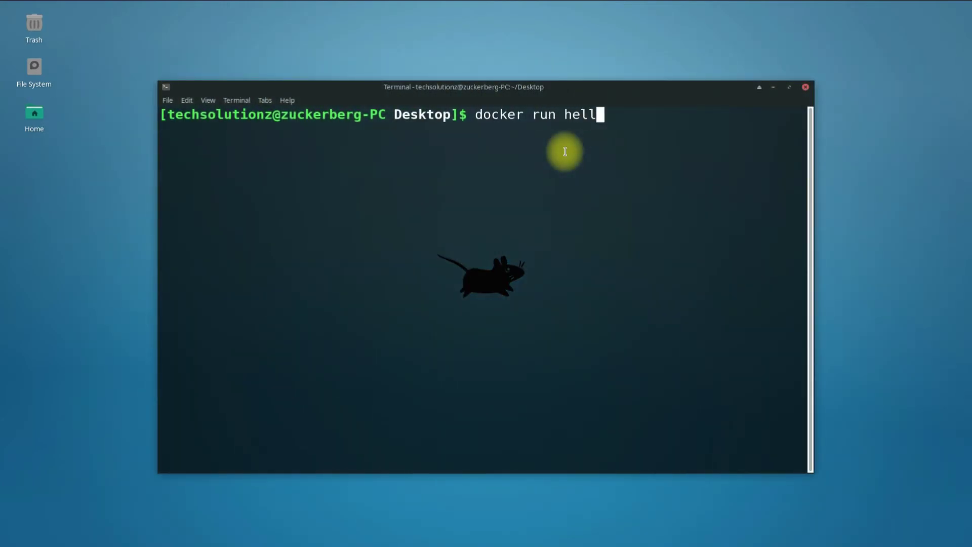
{"action": "type", "text": "o"}
{"action": "type", "text": "-world"}
{"action": "key", "text": "Return"}
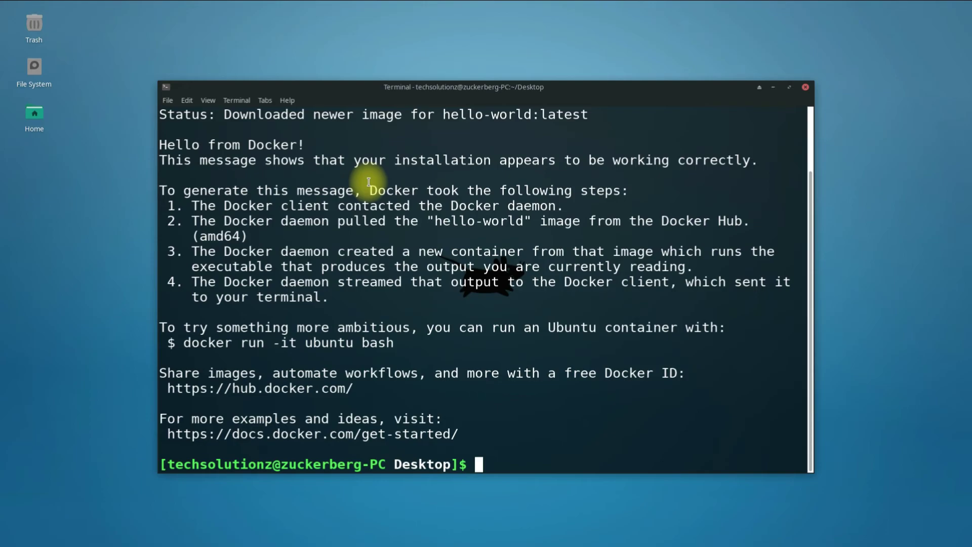
{"action": "left_click_drag", "start_coordinate": [161, 158], "coordinate": [764, 160]}
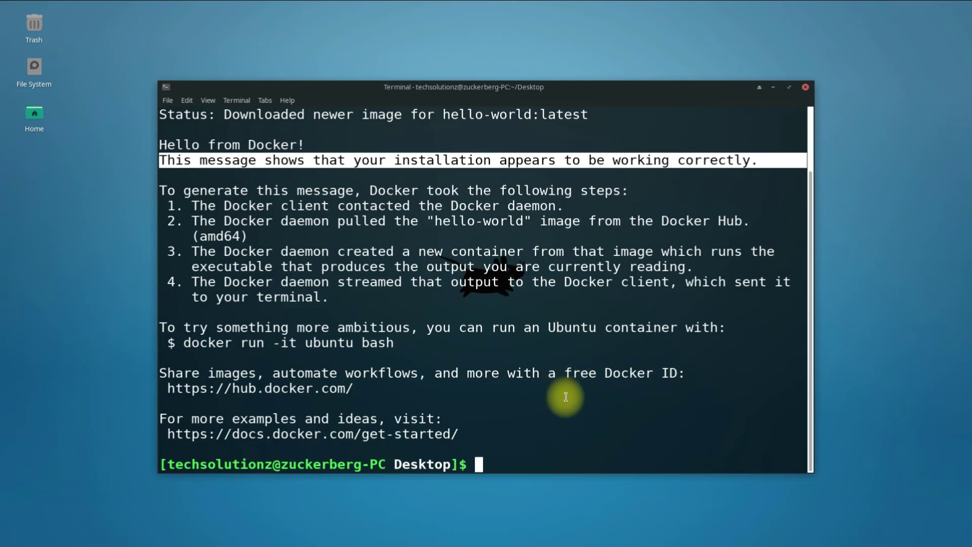
{"action": "left_click", "coordinate": [524, 458]}
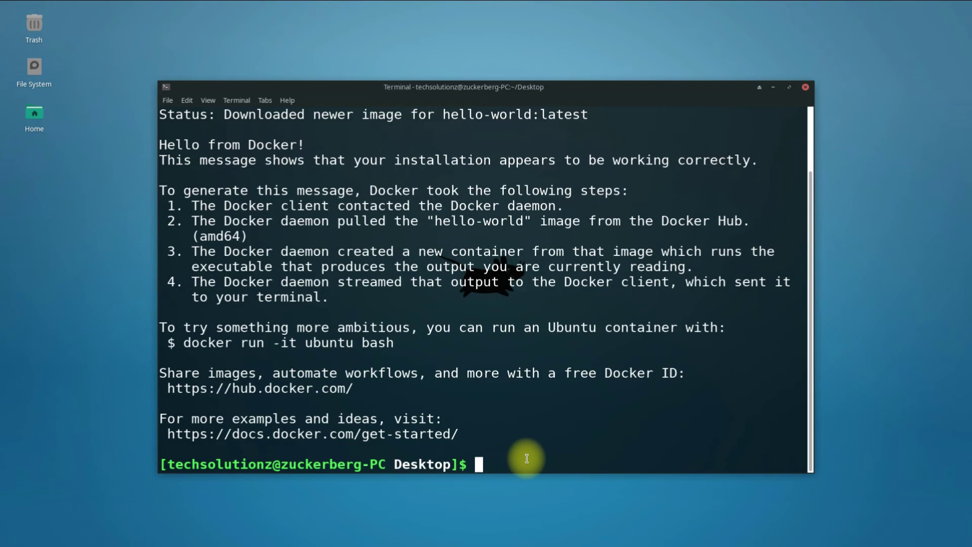
{"action": "type", "text": "docker --v"}
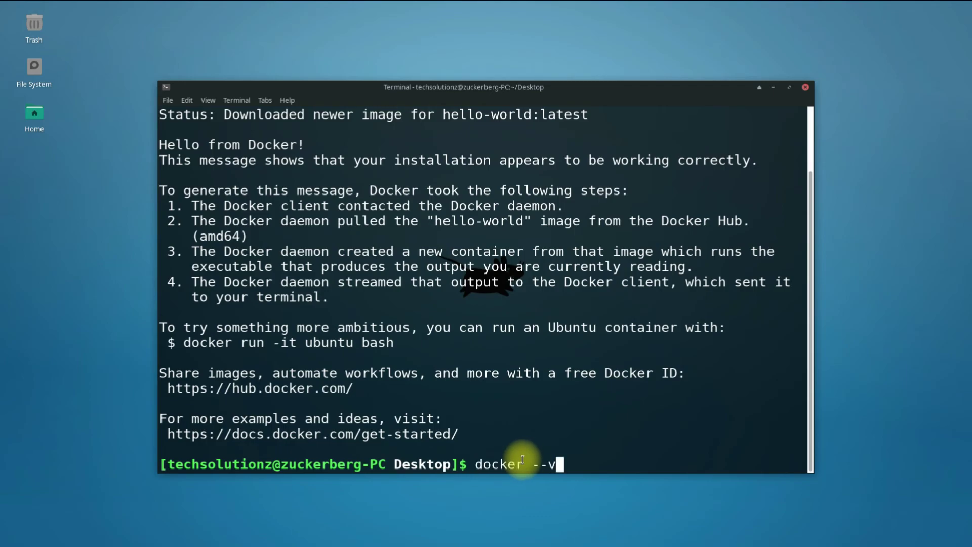
{"action": "type", "text": "er"}
{"action": "type", "text": "sion"}
- Run docker --version to show Docker version 20.10.8
{"action": "key", "text": "Return"}
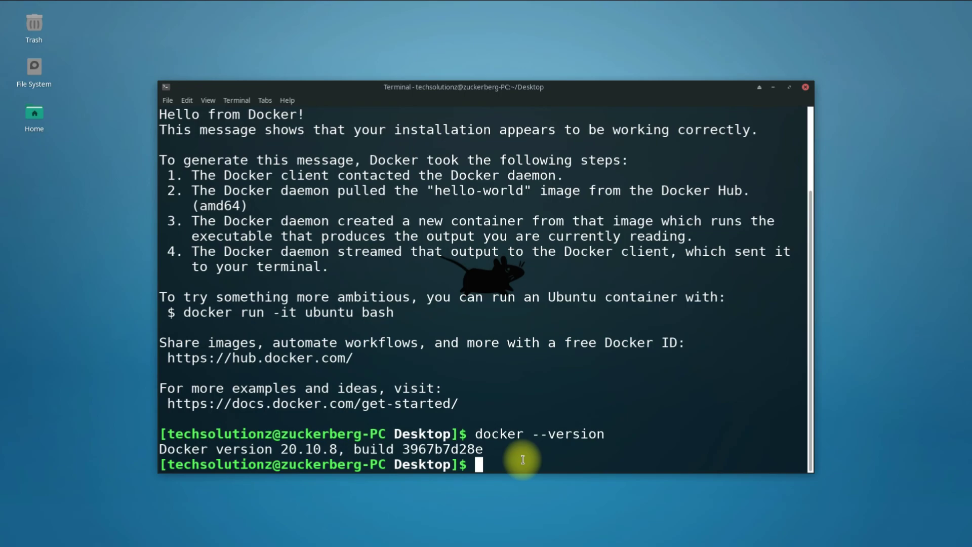